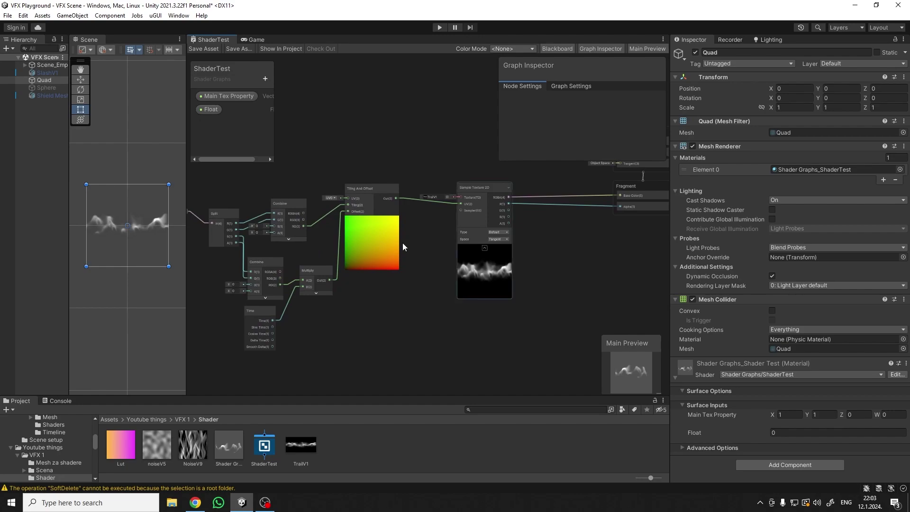
Assign the NoiseV9 texture to the Sample Texture 2D node's Texture input
{"action": "middle_click_drag", "start_coordinate": [549, 294], "coordinate": [365, 319]}
{"action": "scroll", "coordinate": [399, 294], "scroll_direction": "up", "scroll_amount": 3}
{"action": "middle_click_drag", "start_coordinate": [399, 294], "coordinate": [502, 306]}
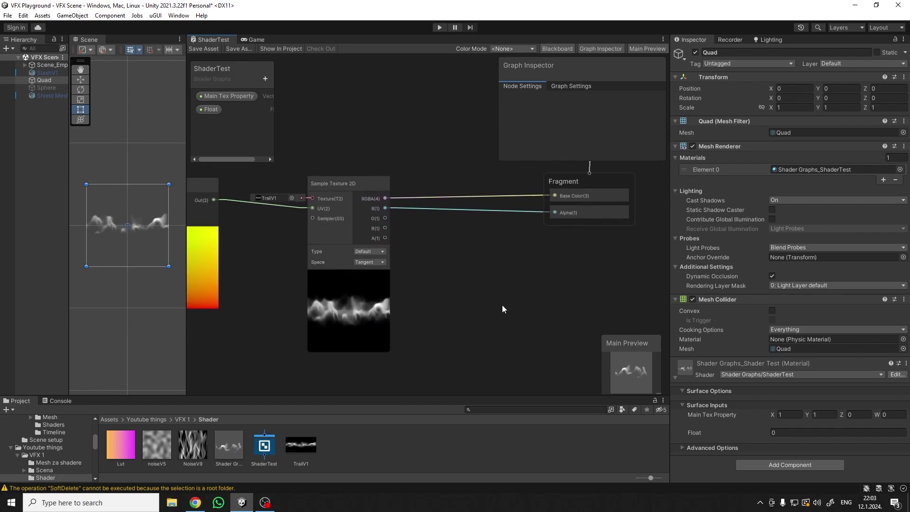
{"action": "scroll", "coordinate": [464, 288], "scroll_direction": "up", "scroll_amount": 1}
{"action": "middle_click_drag", "start_coordinate": [421, 288], "coordinate": [441, 272]}
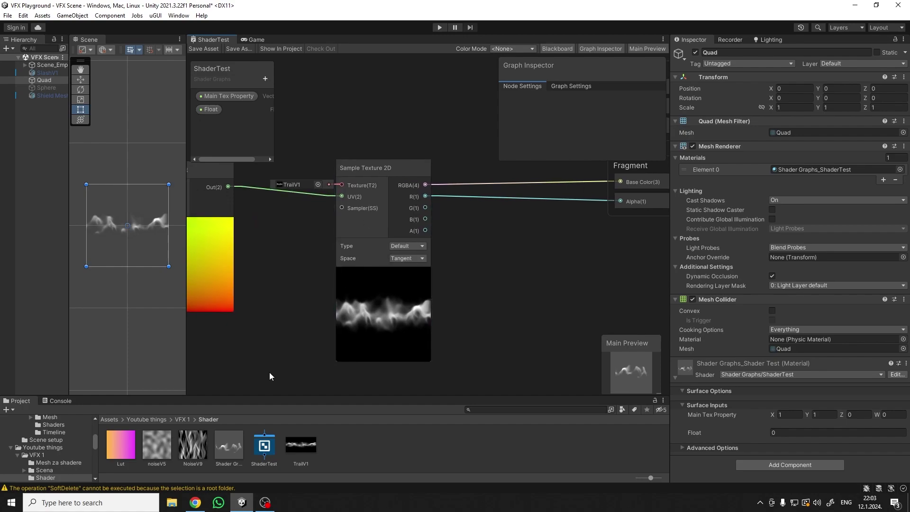
{"action": "left_click_drag", "start_coordinate": [192, 445], "coordinate": [293, 183]}
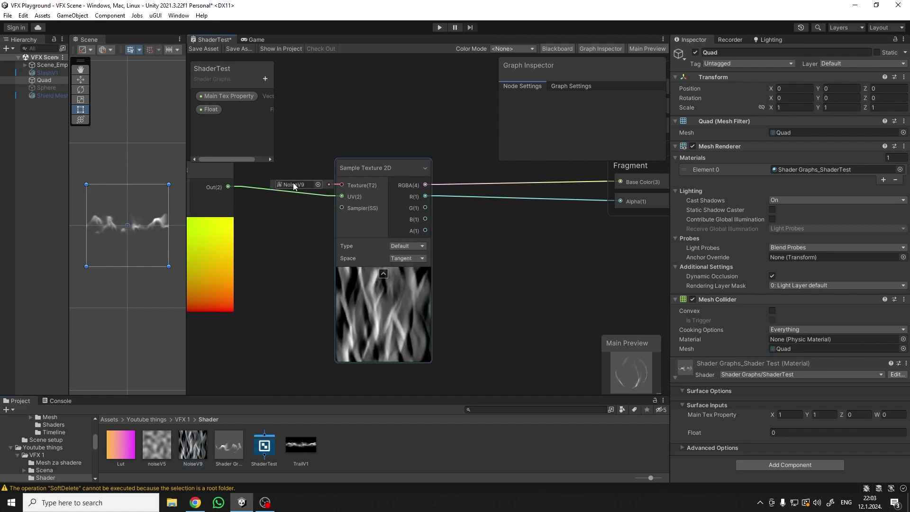
Delete the connections from the Sample Texture 2D node to the Fragment block's Base Color and Alpha
{"action": "middle_click_drag", "start_coordinate": [538, 266], "coordinate": [445, 267]}
{"action": "left_click", "coordinate": [388, 182]}
{"action": "key", "text": "Delete"}
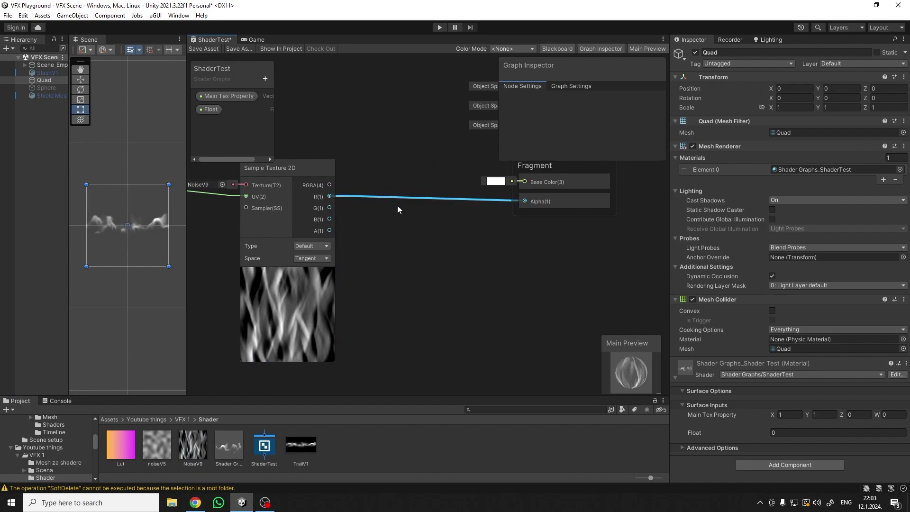
{"action": "key", "text": "Delete"}
{"action": "middle_click_drag", "start_coordinate": [427, 247], "coordinate": [442, 260]}
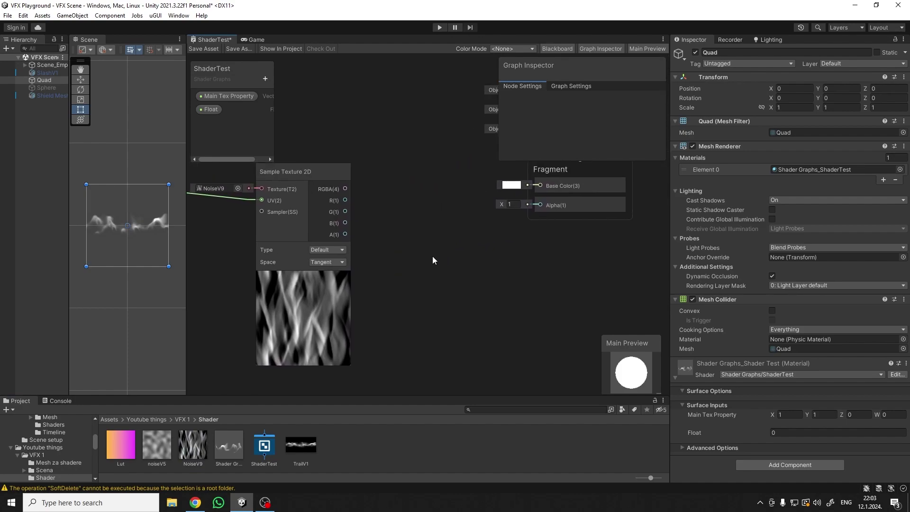
Add a Step node beside the Sample Texture 2D node, below the Fragment block
{"action": "left_click_drag", "start_coordinate": [345, 200], "coordinate": [397, 195]}
{"action": "left_click", "coordinate": [425, 144]}
{"action": "key", "text": "space"}
{"action": "type", "text": "step"}
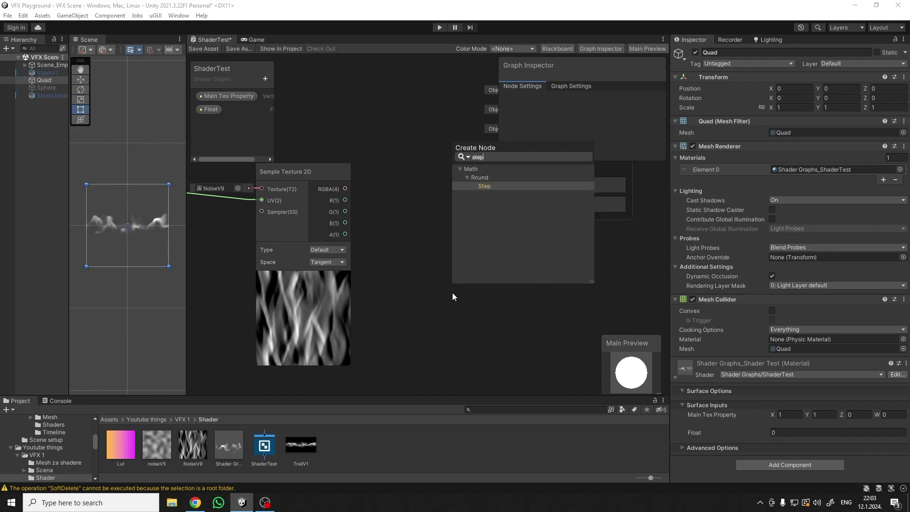
{"action": "key", "text": "Return"}
{"action": "left_click", "coordinate": [470, 306]}
{"action": "left_click_drag", "start_coordinate": [470, 306], "coordinate": [429, 265]}
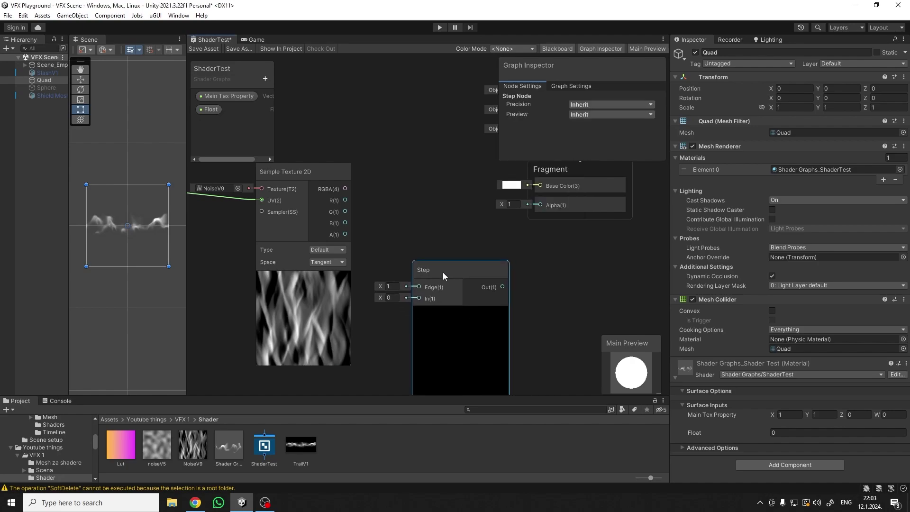
{"action": "middle_click_drag", "start_coordinate": [518, 299], "coordinate": [524, 266]}
{"action": "scroll", "coordinate": [524, 266], "scroll_direction": "up", "scroll_amount": 3}
{"action": "middle_click_drag", "start_coordinate": [505, 305], "coordinate": [636, 277]}
{"action": "scroll", "coordinate": [493, 260], "scroll_direction": "down", "scroll_amount": 1}
{"action": "middle_click_drag", "start_coordinate": [493, 261], "coordinate": [451, 267]}
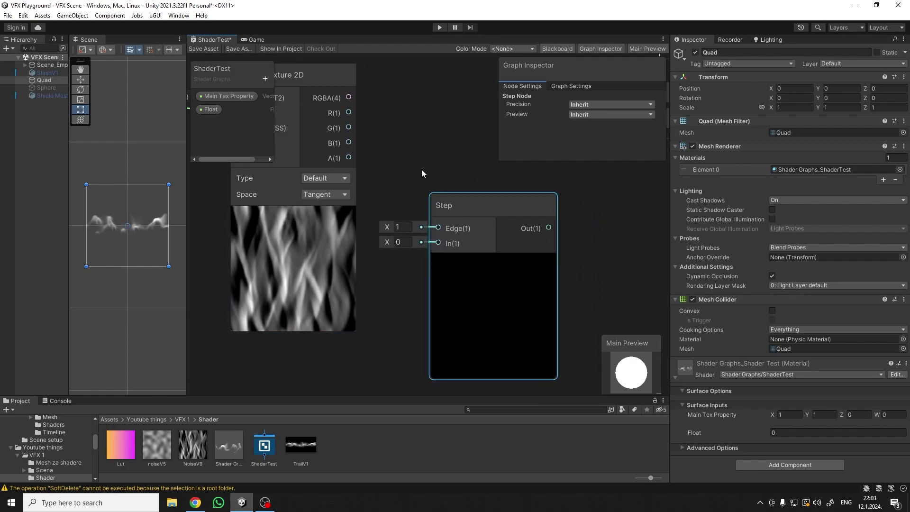
Connect the Sample Texture 2D node's R output to the Step node's In input
{"action": "middle_click_drag", "start_coordinate": [422, 182], "coordinate": [413, 197]}
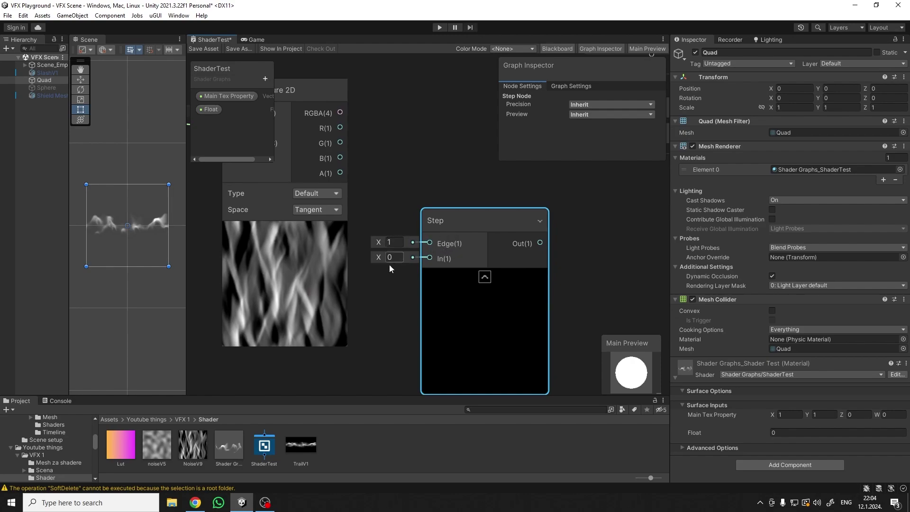
{"action": "middle_click_drag", "start_coordinate": [392, 262], "coordinate": [403, 264]}
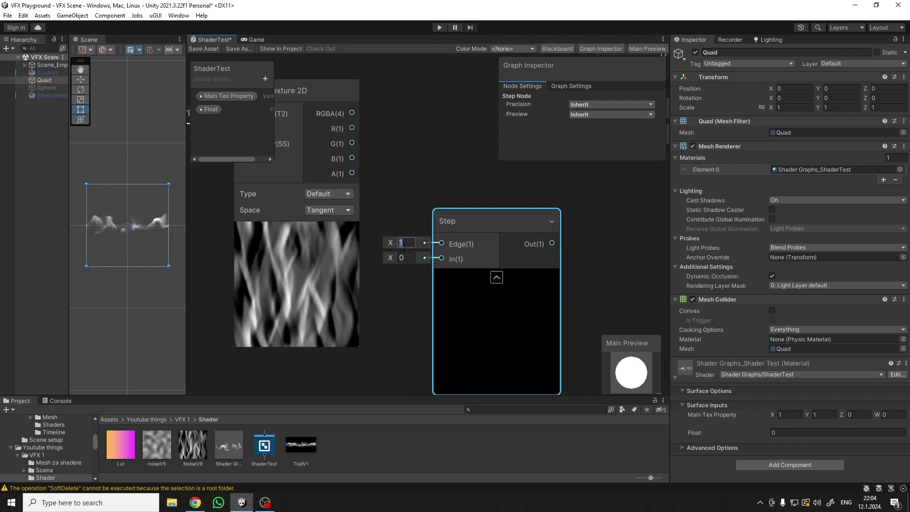
{"action": "left_click", "coordinate": [408, 279]}
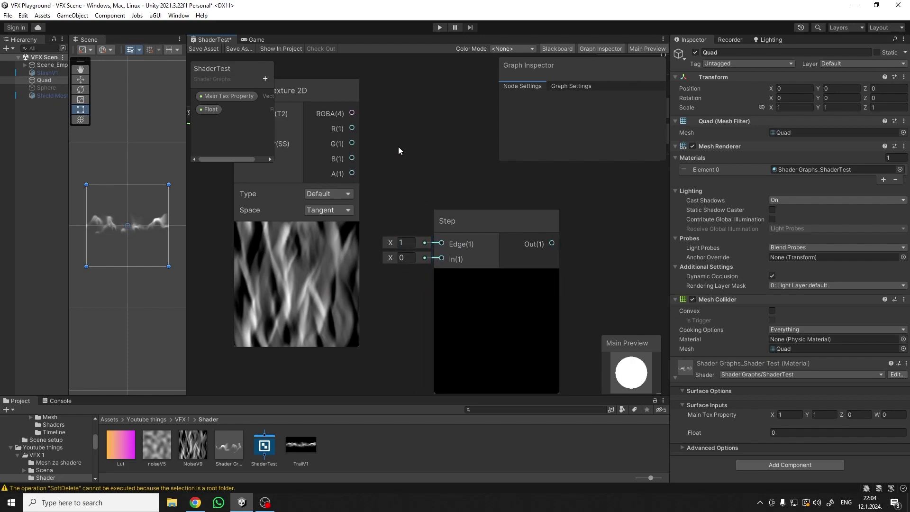
{"action": "left_click_drag", "start_coordinate": [352, 128], "coordinate": [442, 259]}
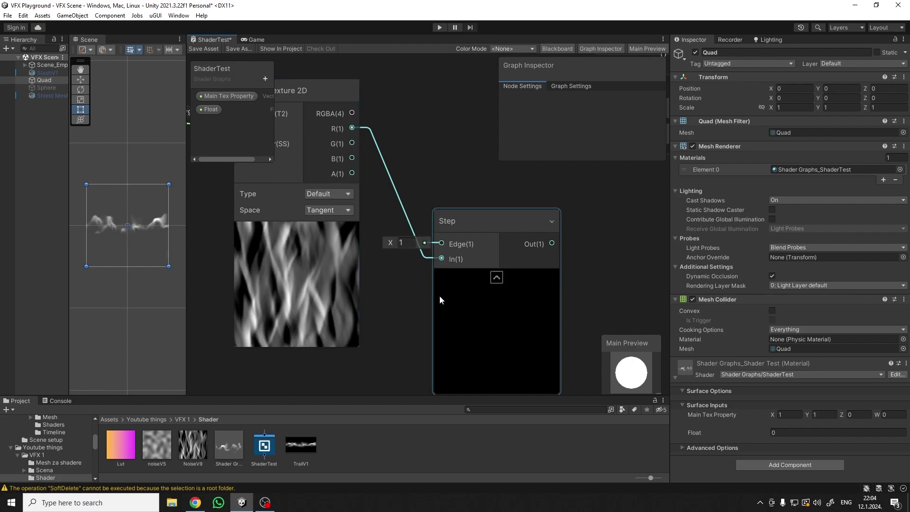
Set the Step node's Edge to 0 and raise it gradually to 0.12
{"action": "middle_click_drag", "start_coordinate": [440, 300], "coordinate": [455, 276]}
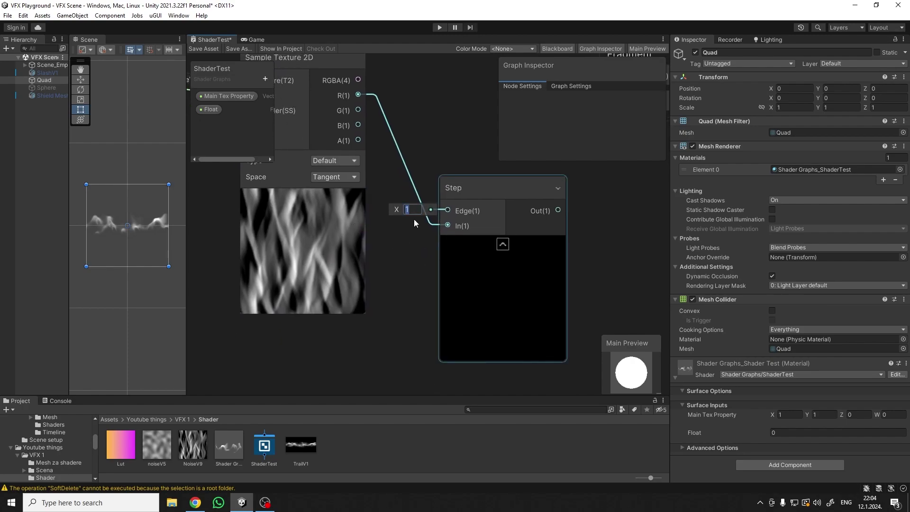
{"action": "type", "text": "0"}
{"action": "left_click", "coordinate": [419, 285]}
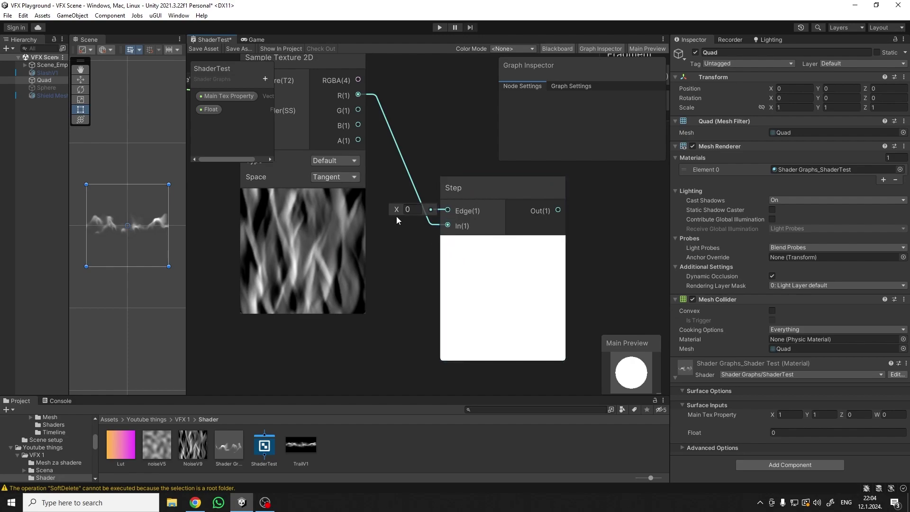
{"action": "left_click_drag", "start_coordinate": [396, 215], "coordinate": [398, 216]}
{"action": "scroll", "coordinate": [401, 260], "scroll_direction": "down", "scroll_amount": 2}
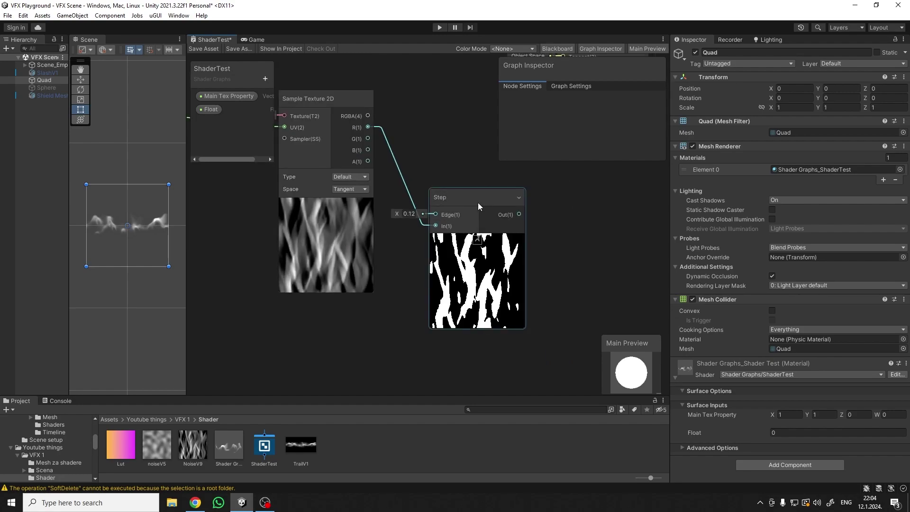
Align the Step node with the Sample Texture 2D node and raise its Edge value to 0.26
{"action": "left_click_drag", "start_coordinate": [480, 203], "coordinate": [456, 170]}
{"action": "scroll", "coordinate": [525, 265], "scroll_direction": "up", "scroll_amount": 2}
{"action": "scroll", "coordinate": [525, 268], "scroll_direction": "up", "scroll_amount": 2}
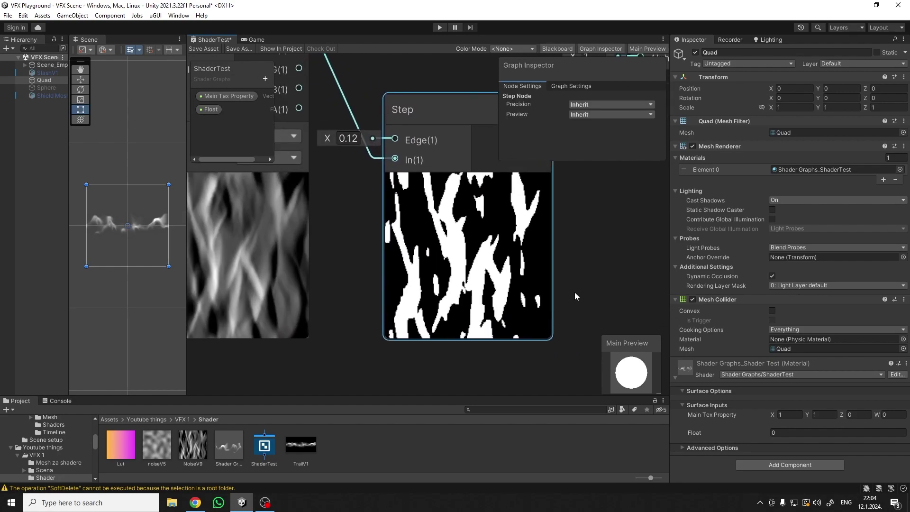
{"action": "left_click_drag", "start_coordinate": [332, 139], "coordinate": [334, 159]}
{"action": "scroll", "coordinate": [345, 275], "scroll_direction": "down", "scroll_amount": 3}
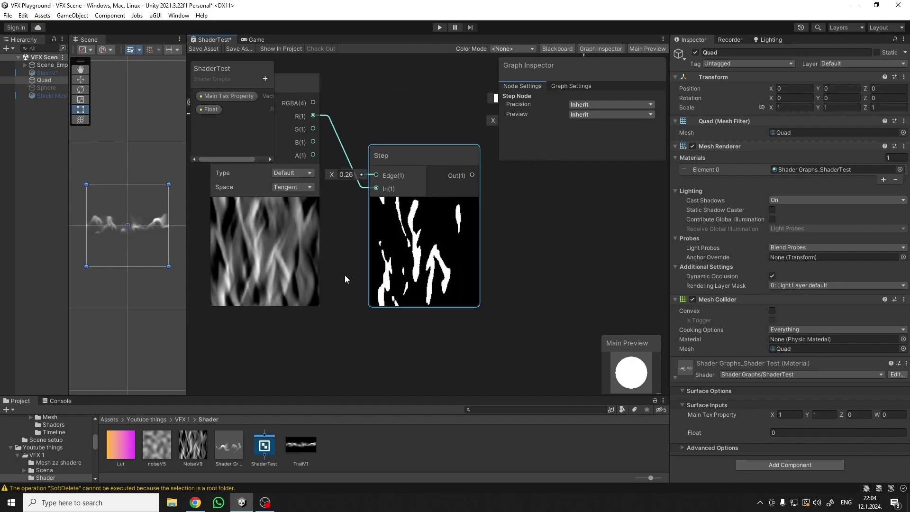
Add a Smoothstep node and place it beneath the Step node
{"action": "key", "text": "space"}
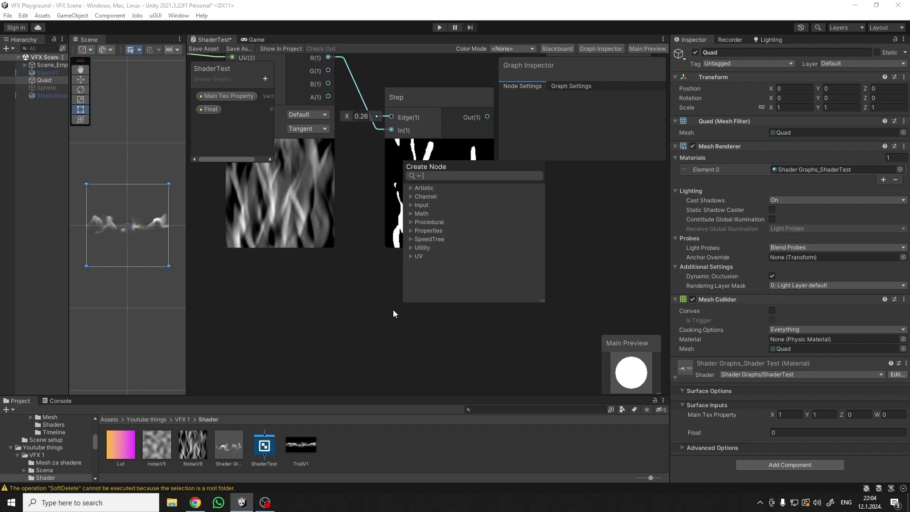
{"action": "type", "text": "smooth"}
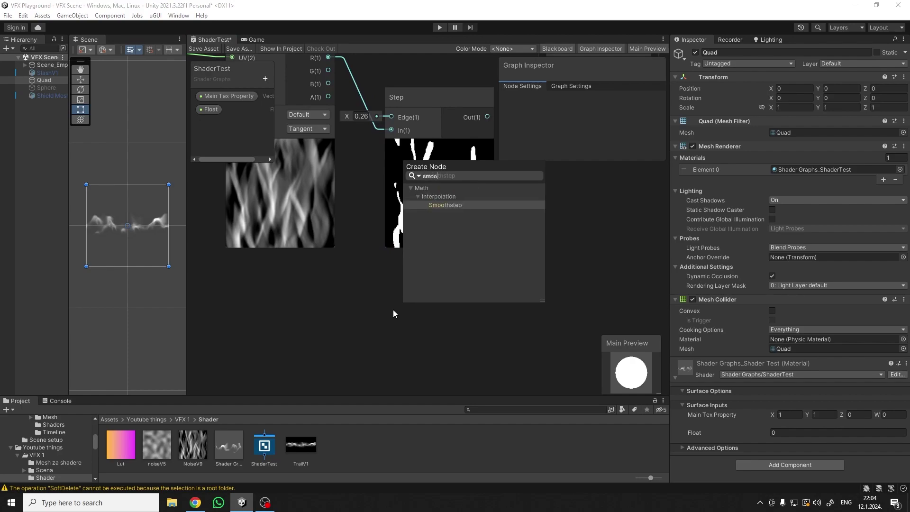
{"action": "key", "text": "Return"}
{"action": "left_click_drag", "start_coordinate": [439, 328], "coordinate": [425, 288]}
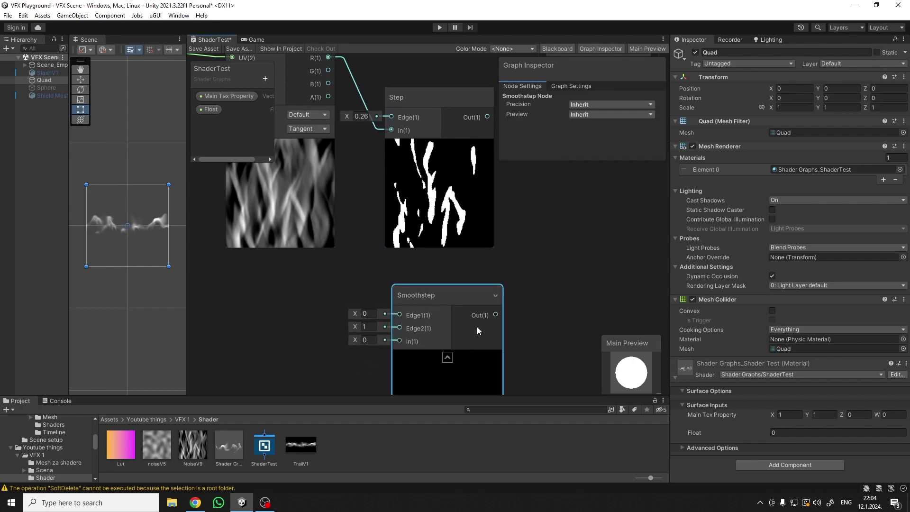
{"action": "scroll", "coordinate": [520, 329], "scroll_direction": "up", "scroll_amount": 2}
{"action": "scroll", "coordinate": [354, 258], "scroll_direction": "up", "scroll_amount": 1}
{"action": "left_click", "coordinate": [386, 265]}
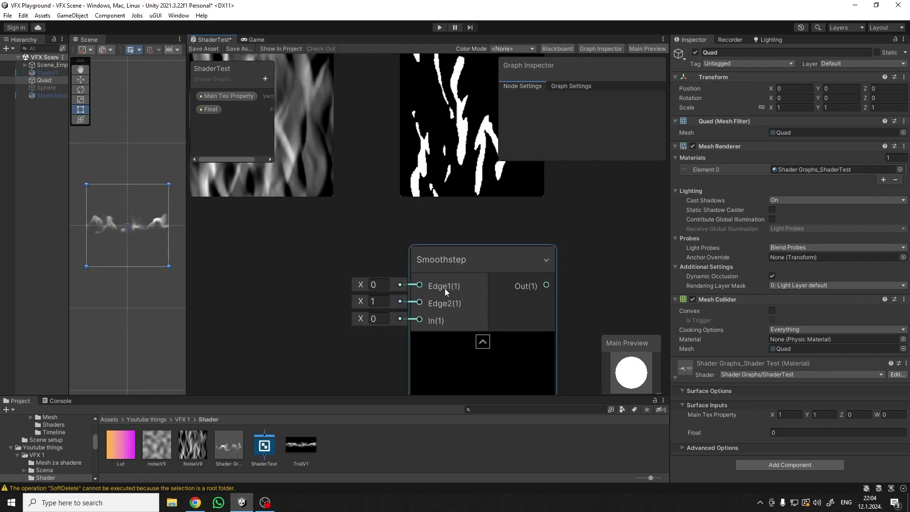
Connect the Sample Texture 2D node's R output to the Smoothstep node's In input
{"action": "scroll", "coordinate": [336, 253], "scroll_direction": "down", "scroll_amount": 2}
{"action": "middle_click_drag", "start_coordinate": [303, 230], "coordinate": [323, 247]}
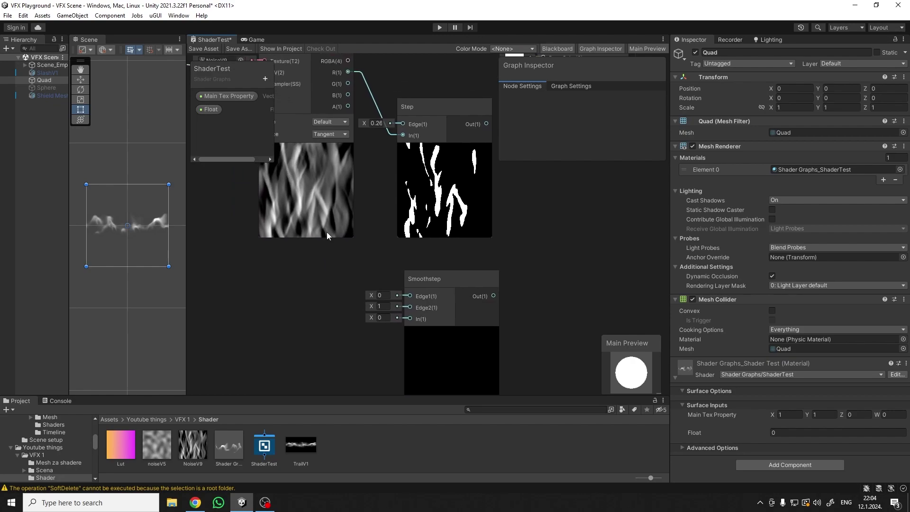
{"action": "left_click_drag", "start_coordinate": [350, 73], "coordinate": [410, 326]}
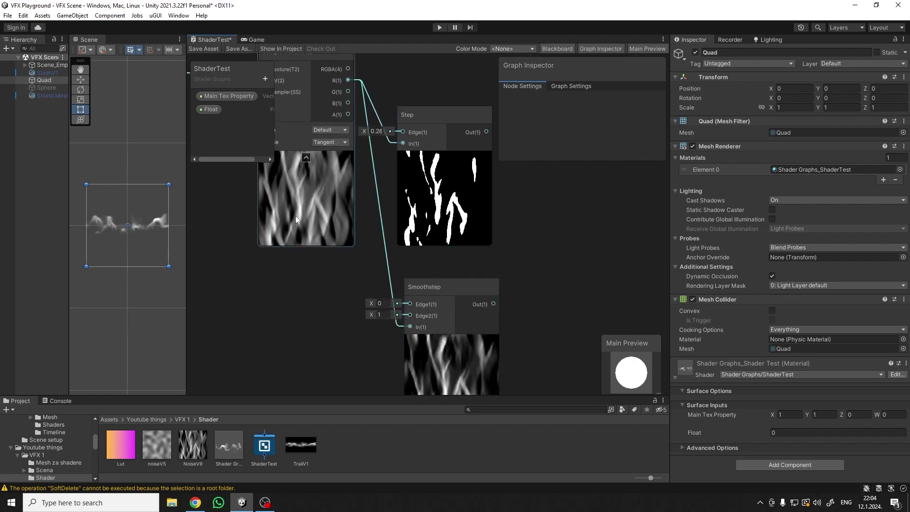
Place the Float property in the graph and connect it to the Step node's Edge and the Smoothstep node's Edge1
{"action": "scroll", "coordinate": [306, 284], "scroll_direction": "down", "scroll_amount": 1}
{"action": "middle_click_drag", "start_coordinate": [306, 285], "coordinate": [328, 277]}
{"action": "left_click_drag", "start_coordinate": [211, 109], "coordinate": [426, 137]}
{"action": "left_click_drag", "start_coordinate": [327, 269], "coordinate": [443, 285]}
{"action": "left_click", "coordinate": [383, 315]}
{"action": "scroll", "coordinate": [372, 306], "scroll_direction": "up", "scroll_amount": 1}
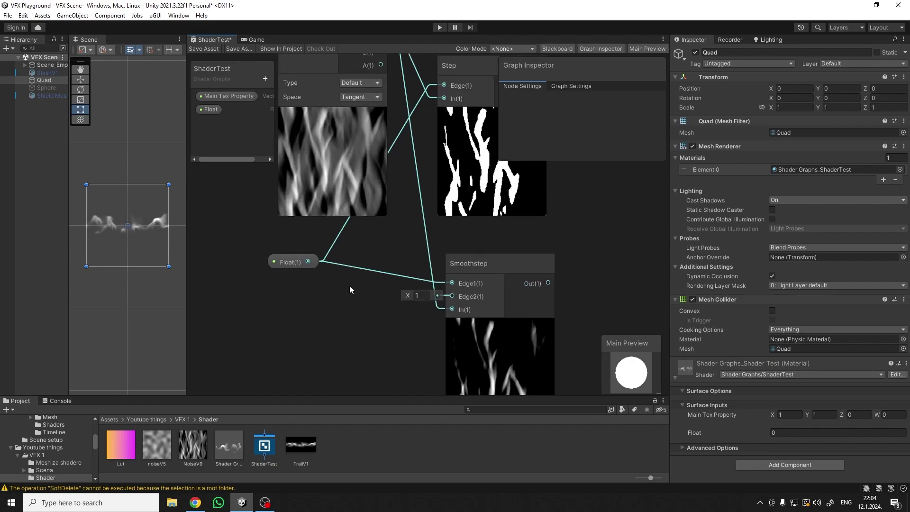
Feed the Float property through a new Add node with B set to 0.05 into the Smoothstep node's Edge2
{"action": "middle_click_drag", "start_coordinate": [355, 298], "coordinate": [372, 269]}
{"action": "left_click_drag", "start_coordinate": [338, 232], "coordinate": [356, 266]}
{"action": "type", "text": "add"}
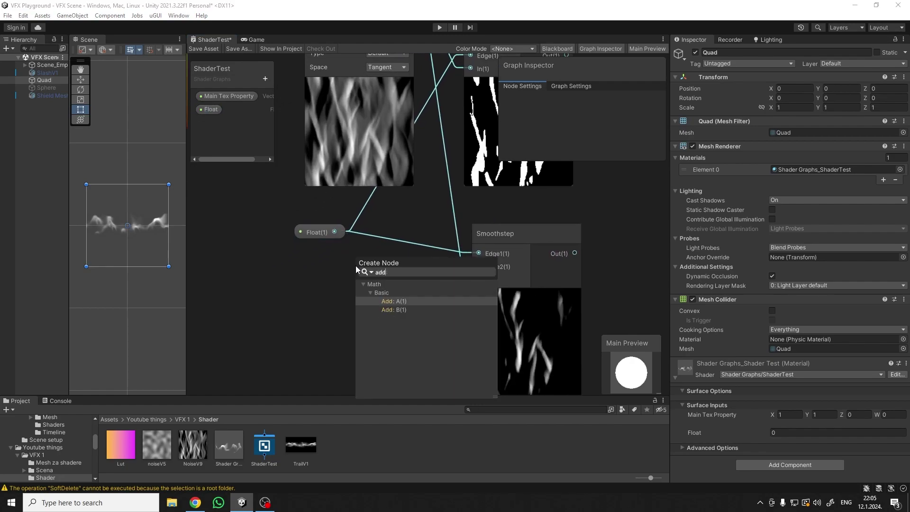
{"action": "key", "text": "Return"}
{"action": "left_click", "coordinate": [404, 304]}
{"action": "left_click_drag", "start_coordinate": [407, 275], "coordinate": [479, 267]}
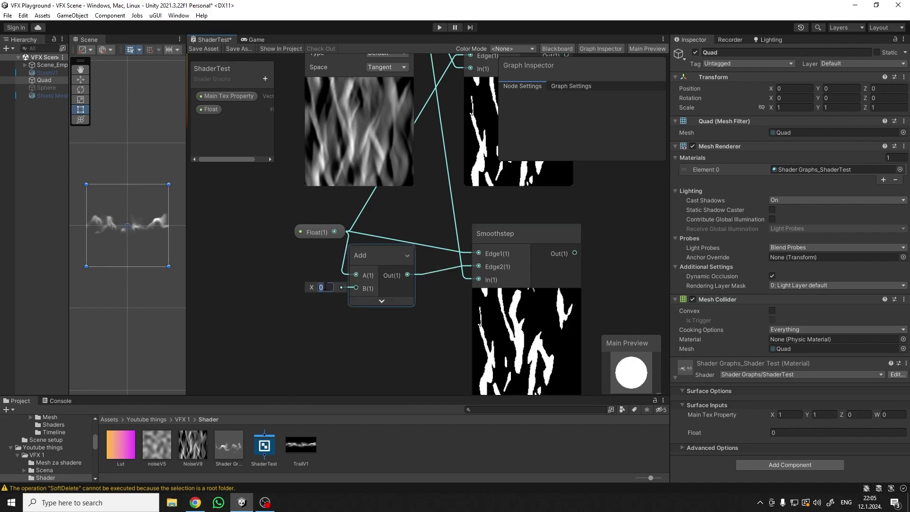
{"action": "type", "text": ".05"}
{"action": "scroll", "coordinate": [374, 284], "scroll_direction": "down", "scroll_amount": 3}
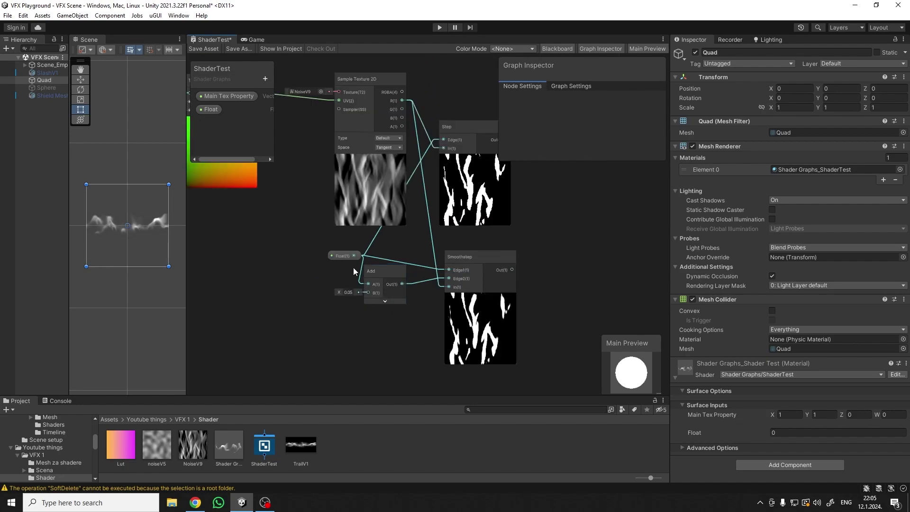
Set the Float property's default value to 0.09
{"action": "left_click", "coordinate": [352, 261]}
{"action": "middle_click_drag", "start_coordinate": [581, 207], "coordinate": [552, 198]}
{"action": "scroll", "coordinate": [556, 194], "scroll_direction": "up", "scroll_amount": 2}
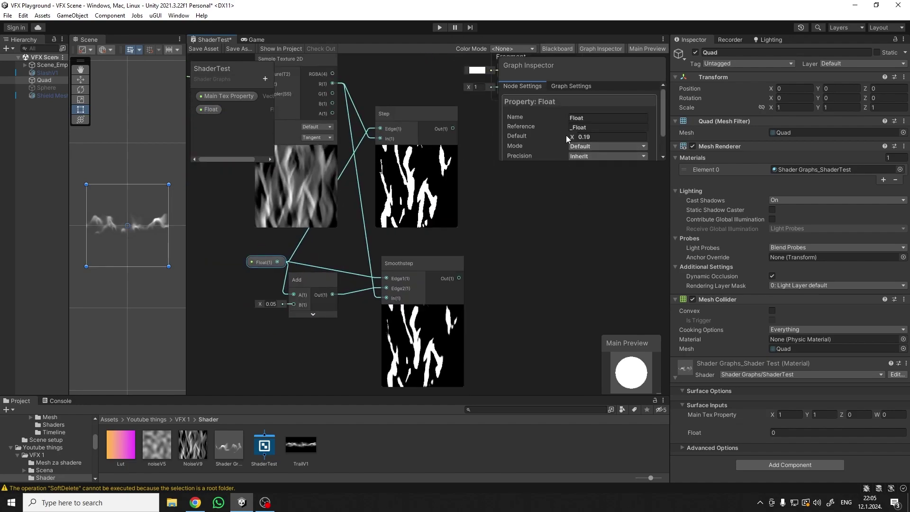
{"action": "left_click", "coordinate": [571, 137]}
{"action": "type", "text": "0.09"}
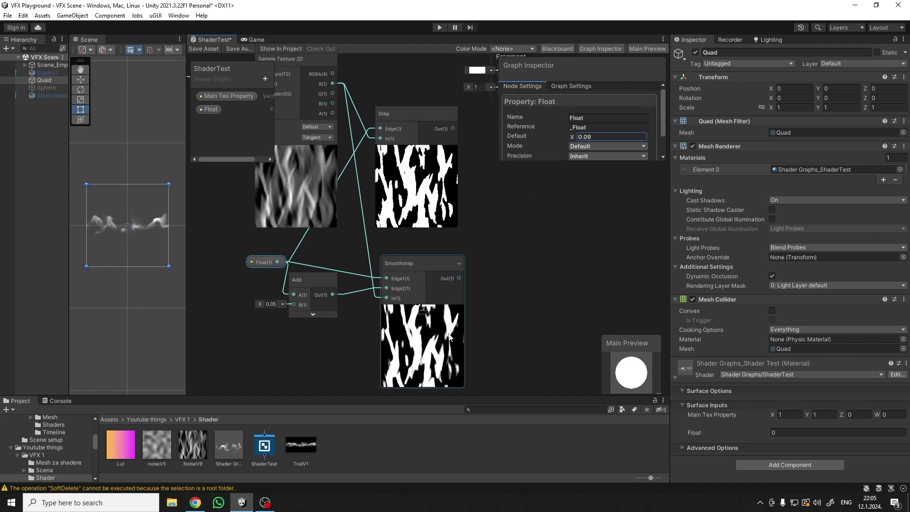
Compare the edge softness in the Smoothstep and Step node previews up close
{"action": "scroll", "coordinate": [476, 370], "scroll_direction": "up", "scroll_amount": 4}
{"action": "scroll", "coordinate": [427, 308], "scroll_direction": "up", "scroll_amount": 2}
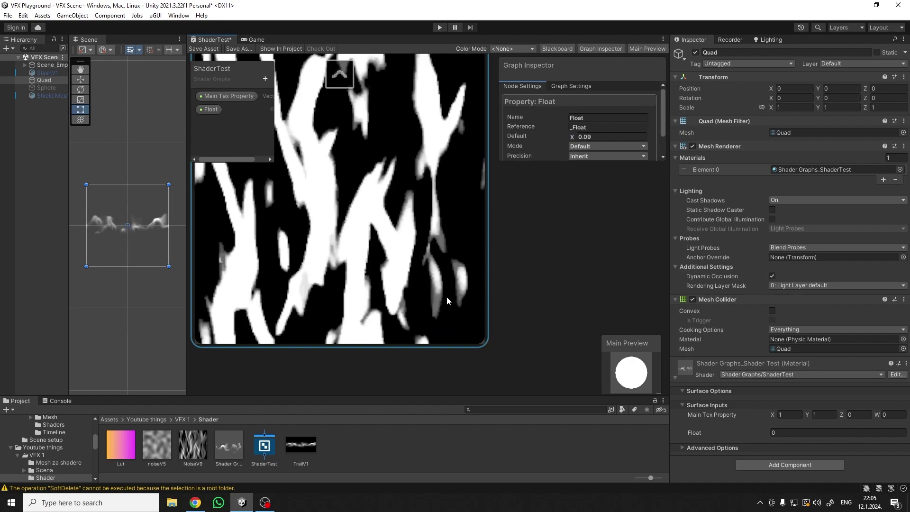
{"action": "scroll", "coordinate": [311, 295], "scroll_direction": "down", "scroll_amount": 4}
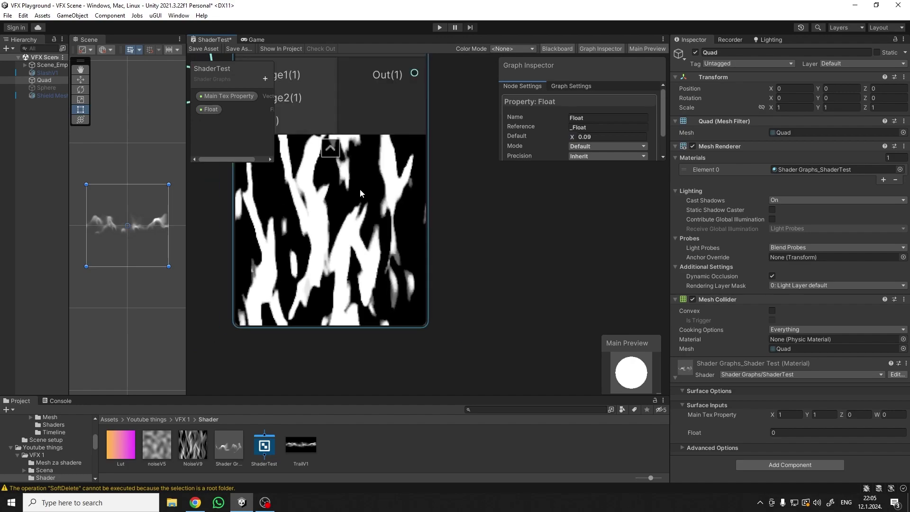
{"action": "middle_click_drag", "start_coordinate": [339, 213], "coordinate": [409, 394]}
{"action": "middle_click_drag", "start_coordinate": [474, 250], "coordinate": [476, 348]}
{"action": "scroll", "coordinate": [402, 178], "scroll_direction": "up", "scroll_amount": 3}
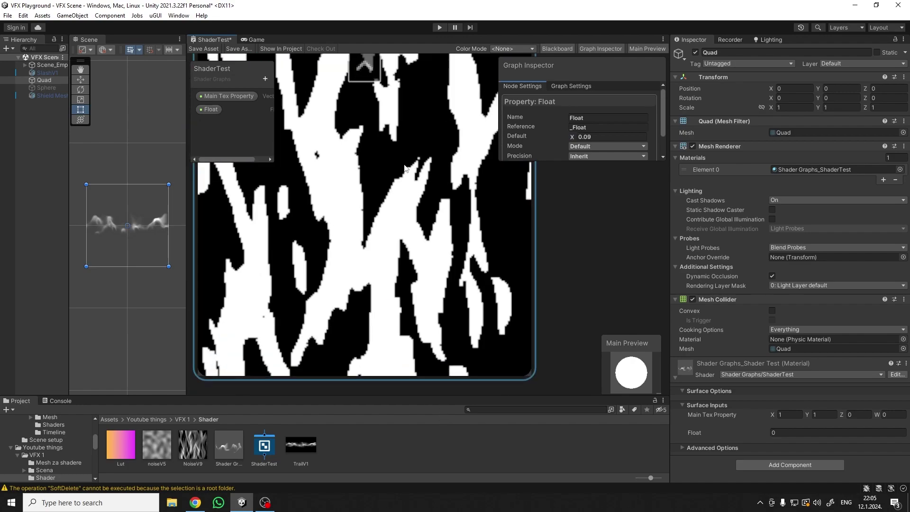
{"action": "scroll", "coordinate": [462, 280], "scroll_direction": "down", "scroll_amount": 9}
Set the Add node's B value to 0.5 and the Float property's default to 0.18
{"action": "middle_click_drag", "start_coordinate": [462, 309], "coordinate": [474, 256]}
{"action": "scroll", "coordinate": [488, 252], "scroll_direction": "down", "scroll_amount": 3}
{"action": "scroll", "coordinate": [362, 321], "scroll_direction": "up", "scroll_amount": 2}
{"action": "type", "text": "0.5"}
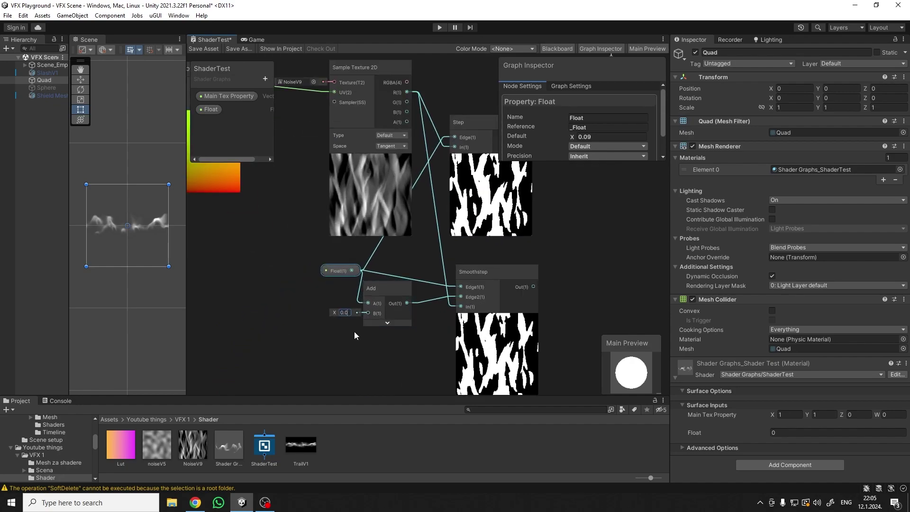
{"action": "middle_click_drag", "start_coordinate": [613, 196], "coordinate": [561, 177]}
{"action": "mouse_move", "coordinate": [572, 138]}
{"action": "left_mouse_down"}
{"action": "mouse_move", "coordinate": [564, 138]}
{"action": "mouse_move", "coordinate": [577, 138]}
{"action": "left_mouse_up"}
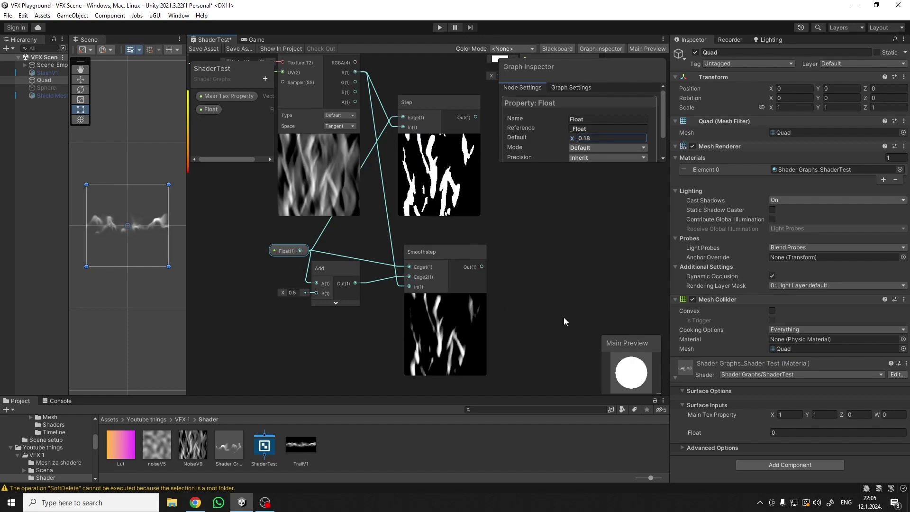
{"action": "scroll", "coordinate": [561, 269], "scroll_direction": "down", "scroll_amount": 3}
{"action": "left_click", "coordinate": [484, 268]}
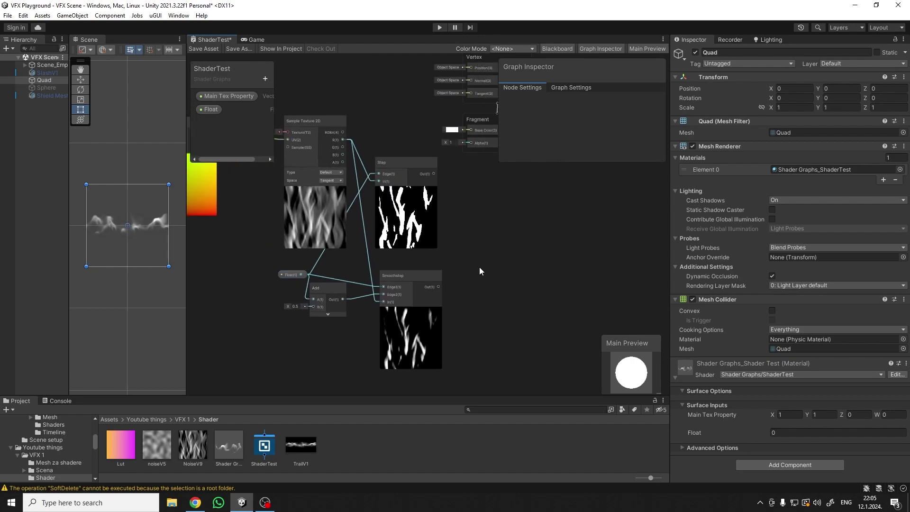
Connect the Smoothstep node's output to the Fragment's Alpha input
{"action": "scroll", "coordinate": [336, 279], "scroll_direction": "up", "scroll_amount": 2}
{"action": "middle_click_drag", "start_coordinate": [513, 286], "coordinate": [479, 320]}
{"action": "left_click_drag", "start_coordinate": [438, 323], "coordinate": [481, 133]}
Set the Add node's B value to 0.1
{"action": "middle_click_drag", "start_coordinate": [330, 331], "coordinate": [433, 216]}
{"action": "scroll", "coordinate": [297, 279], "scroll_direction": "up", "scroll_amount": 4}
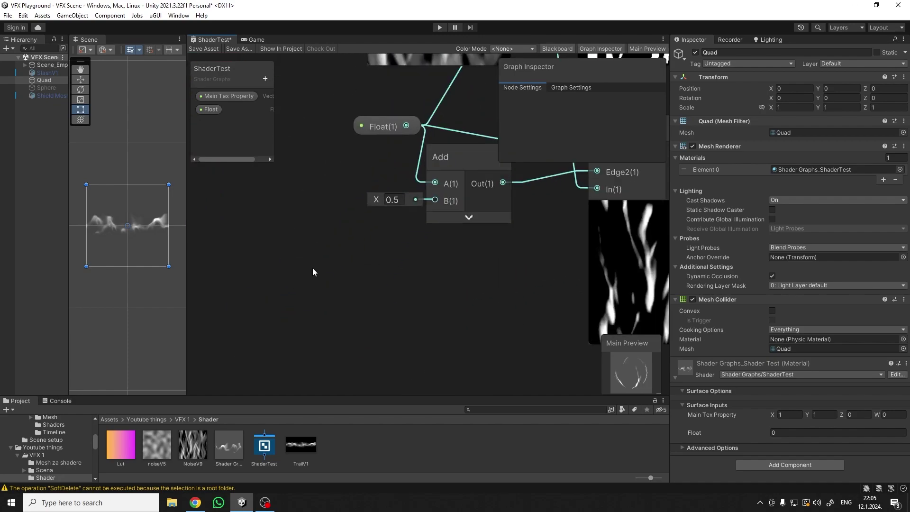
{"action": "type", "text": "0.1"}
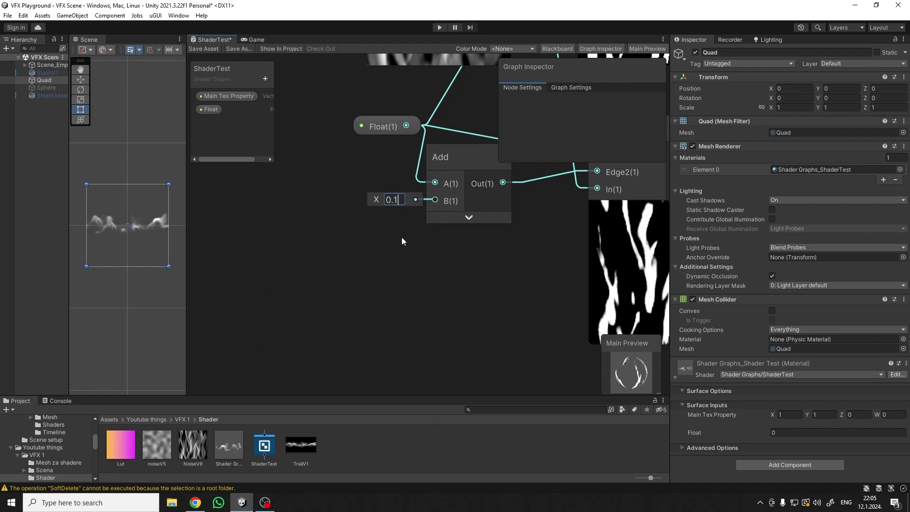
Widen the Scene view, save the ShaderTest graph and raise the Quad material's Float to 1.28
{"action": "scroll", "coordinate": [315, 259], "scroll_direction": "down", "scroll_amount": 2}
{"action": "left_click_drag", "start_coordinate": [186, 267], "coordinate": [328, 266]}
{"action": "scroll", "coordinate": [513, 272], "scroll_direction": "down", "scroll_amount": 5}
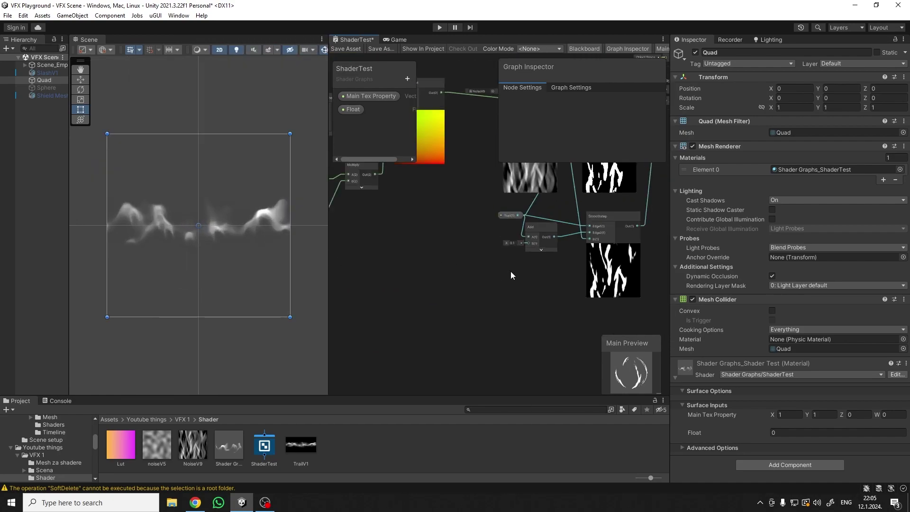
{"action": "middle_click_drag", "start_coordinate": [513, 272], "coordinate": [467, 298]}
{"action": "left_click", "coordinate": [344, 47]}
{"action": "scroll", "coordinate": [239, 212], "scroll_direction": "down", "scroll_amount": 2}
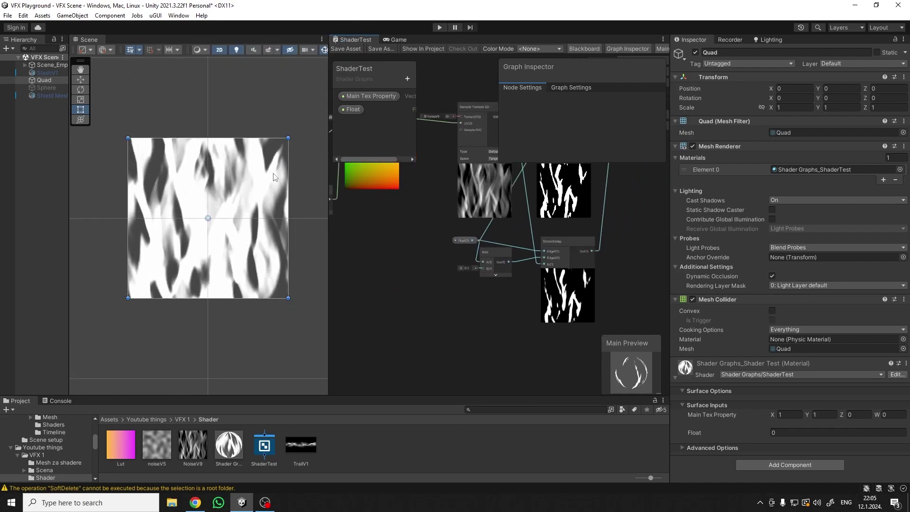
{"action": "scroll", "coordinate": [230, 192], "scroll_direction": "down", "scroll_amount": 1}
{"action": "mouse_move", "coordinate": [772, 434]}
{"action": "left_mouse_down"}
{"action": "mouse_move", "coordinate": [765, 434]}
{"action": "mouse_move", "coordinate": [789, 431]}
{"action": "mouse_move", "coordinate": [763, 432]}
{"action": "mouse_move", "coordinate": [787, 429]}
{"action": "left_mouse_up"}
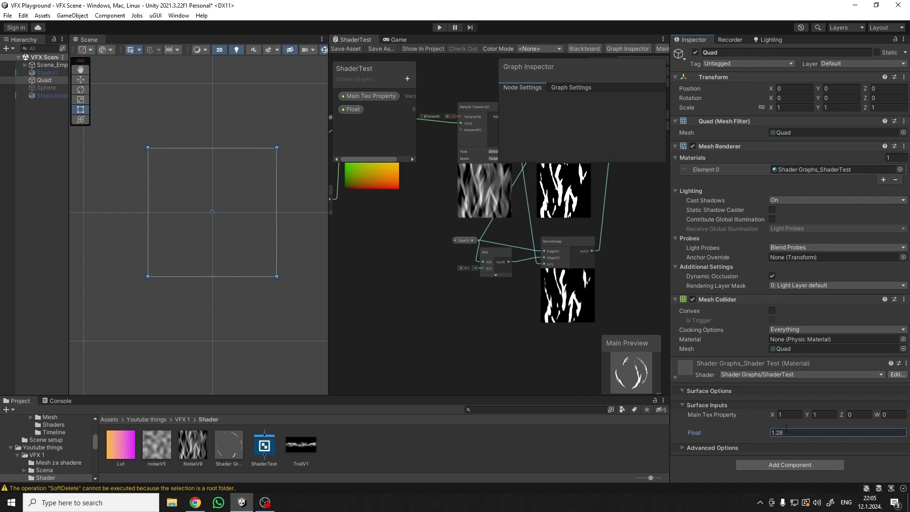
Activate the Sphere object and switch the Scene view from 2D to 3D
{"action": "left_click", "coordinate": [41, 121]}
{"action": "left_click", "coordinate": [47, 88]}
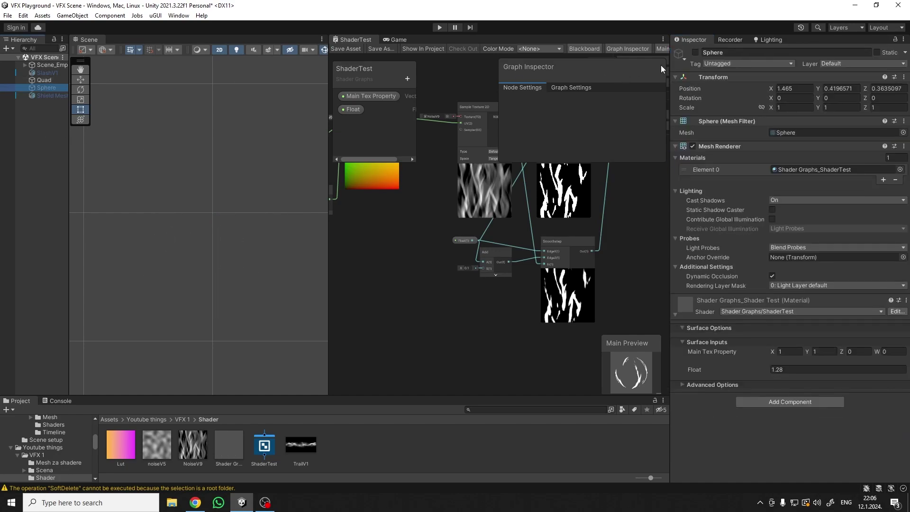
{"action": "left_click", "coordinate": [218, 50]}
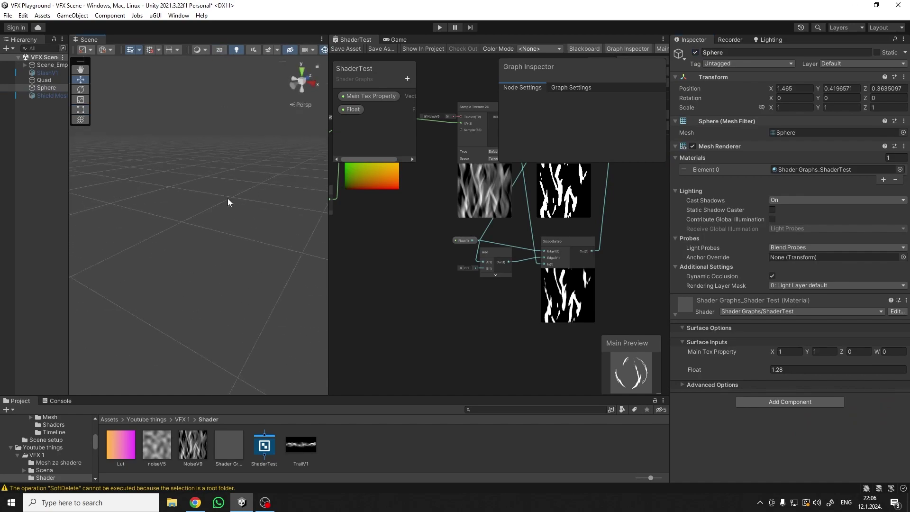
Lower the Sphere material's Float to -0.08 and set its Main Tex Property X, Y and W to 3
{"action": "mouse_move", "coordinate": [767, 370]}
{"action": "left_mouse_down"}
{"action": "mouse_move", "coordinate": [736, 368]}
{"action": "mouse_move", "coordinate": [755, 363]}
{"action": "left_mouse_up"}
{"action": "left_click", "coordinate": [795, 352]}
{"action": "type", "text": "3"}
{"action": "left_click", "coordinate": [827, 352]}
{"action": "type", "text": "3"}
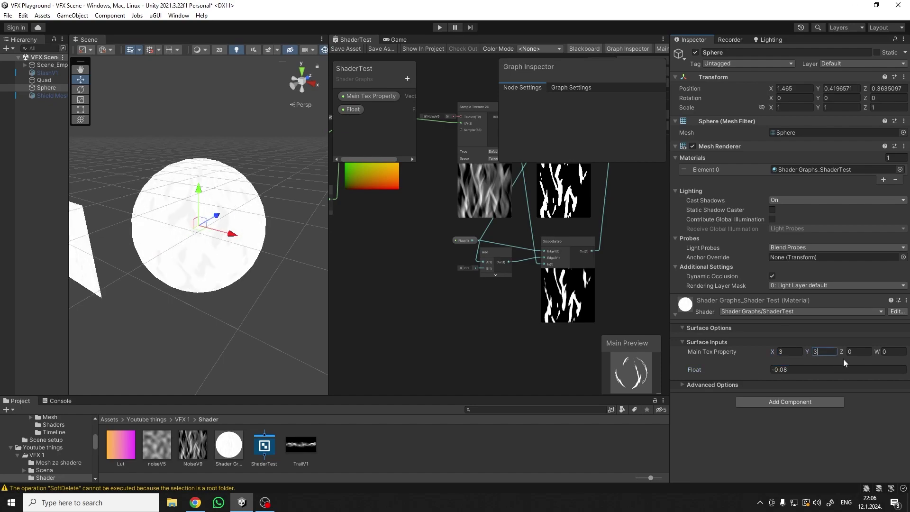
{"action": "left_click", "coordinate": [890, 353]}
{"action": "type", "text": "3"}
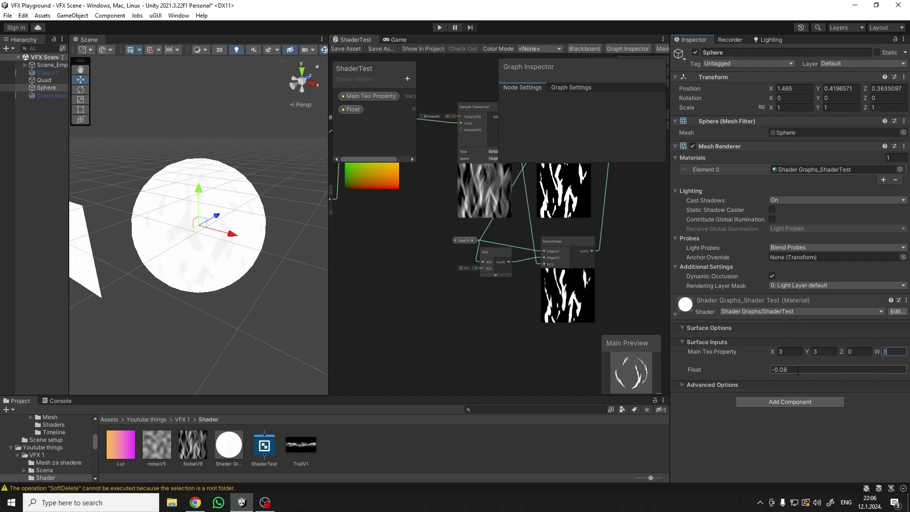
Raise the Sphere material's Float to 0.2 and widen the Shader Graph area
{"action": "left_click", "coordinate": [770, 371]}
{"action": "mouse_move", "coordinate": [770, 370]}
{"action": "left_mouse_down"}
{"action": "mouse_move", "coordinate": [786, 370]}
{"action": "mouse_move", "coordinate": [766, 368]}
{"action": "mouse_move", "coordinate": [783, 366]}
{"action": "mouse_move", "coordinate": [775, 367]}
{"action": "left_mouse_up"}
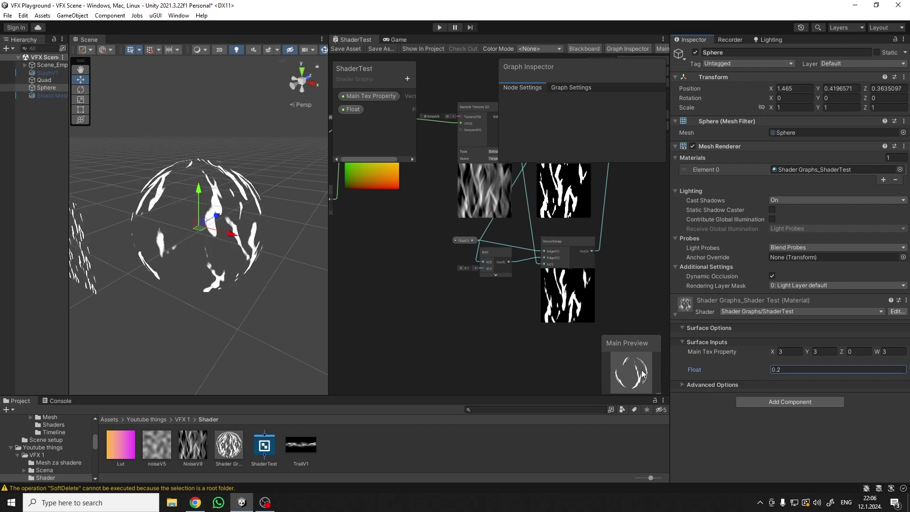
{"action": "left_click_drag", "start_coordinate": [328, 270], "coordinate": [234, 270]}
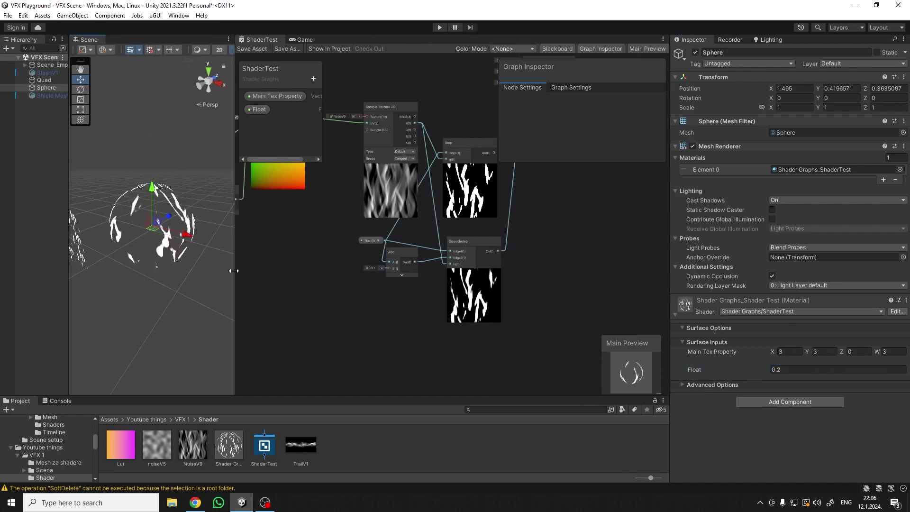
Try 0 and 1 as the Sphere material's Float value
{"action": "left_click", "coordinate": [801, 370]}
{"action": "type", "text": "0"}
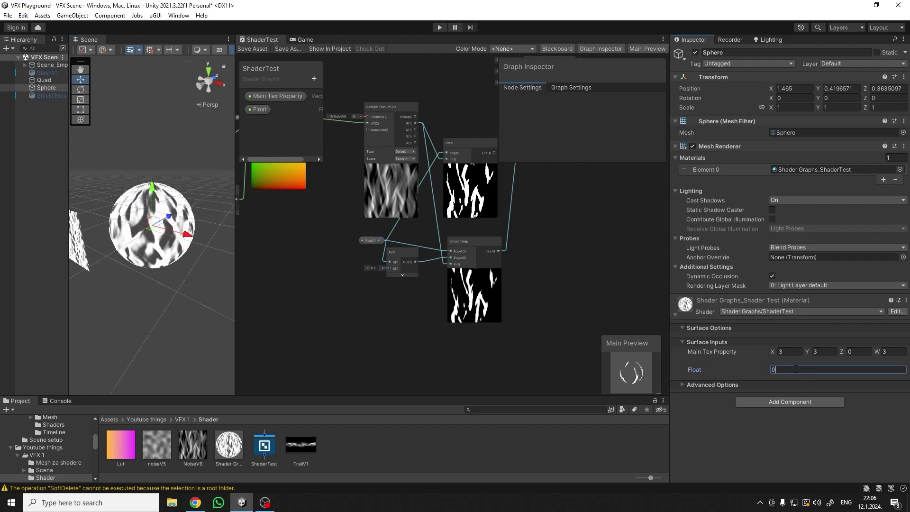
{"action": "type", "text": "1"}
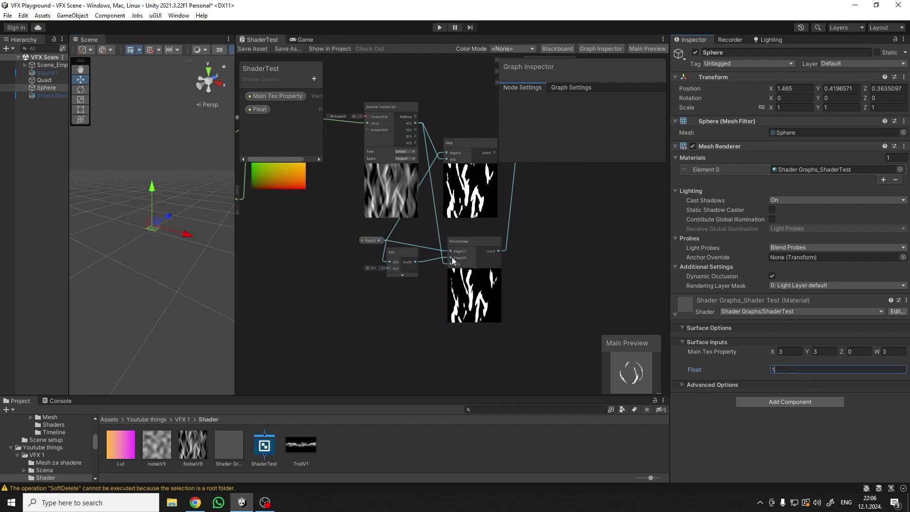
{"action": "key", "text": "BackSpace"}
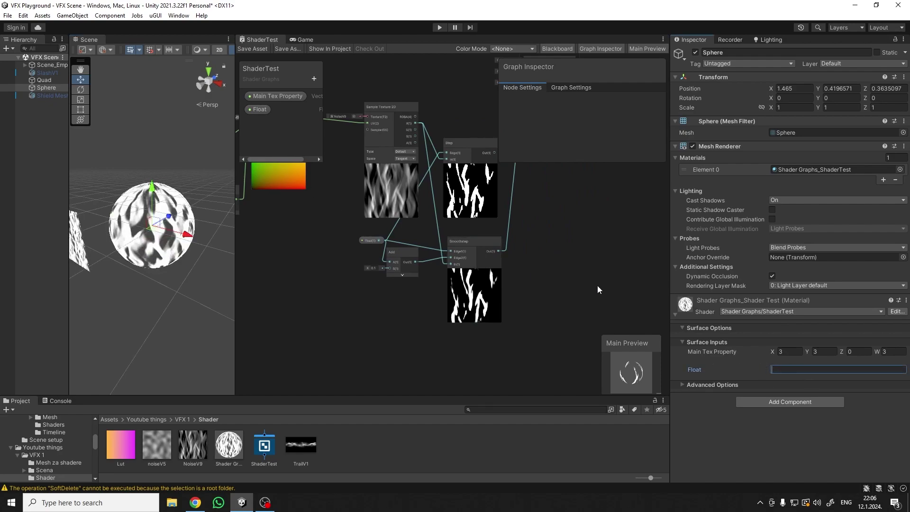
Set the Sphere material's Float to 0.35 to dissolve the noise pattern on the sphere
{"action": "scroll", "coordinate": [403, 199], "scroll_direction": "up", "scroll_amount": 6}
{"action": "scroll", "coordinate": [402, 246], "scroll_direction": "down", "scroll_amount": 5}
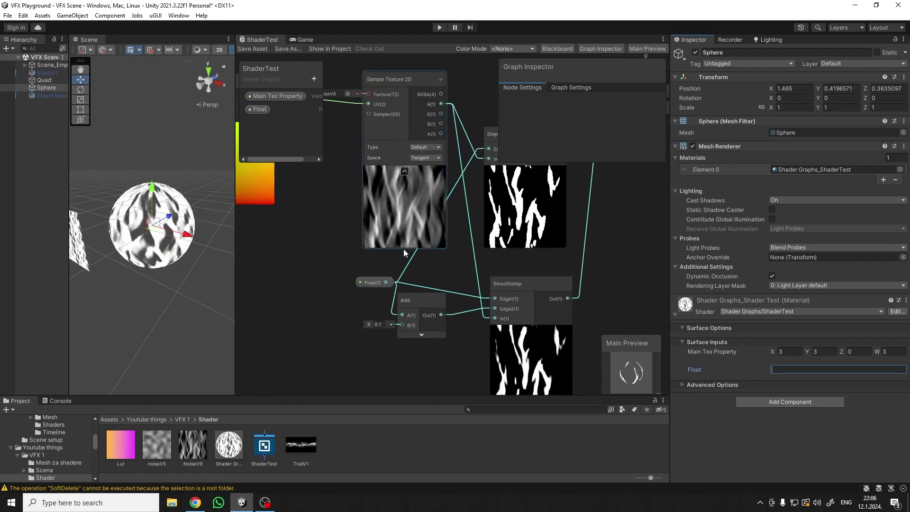
{"action": "mouse_move", "coordinate": [770, 374]}
{"action": "left_mouse_down"}
{"action": "mouse_move", "coordinate": [790, 379]}
{"action": "mouse_move", "coordinate": [775, 378]}
{"action": "left_mouse_up"}
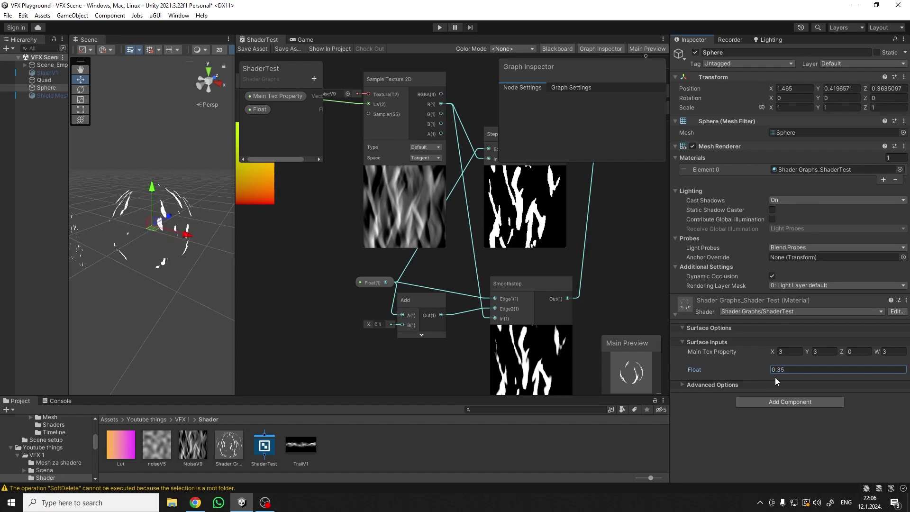